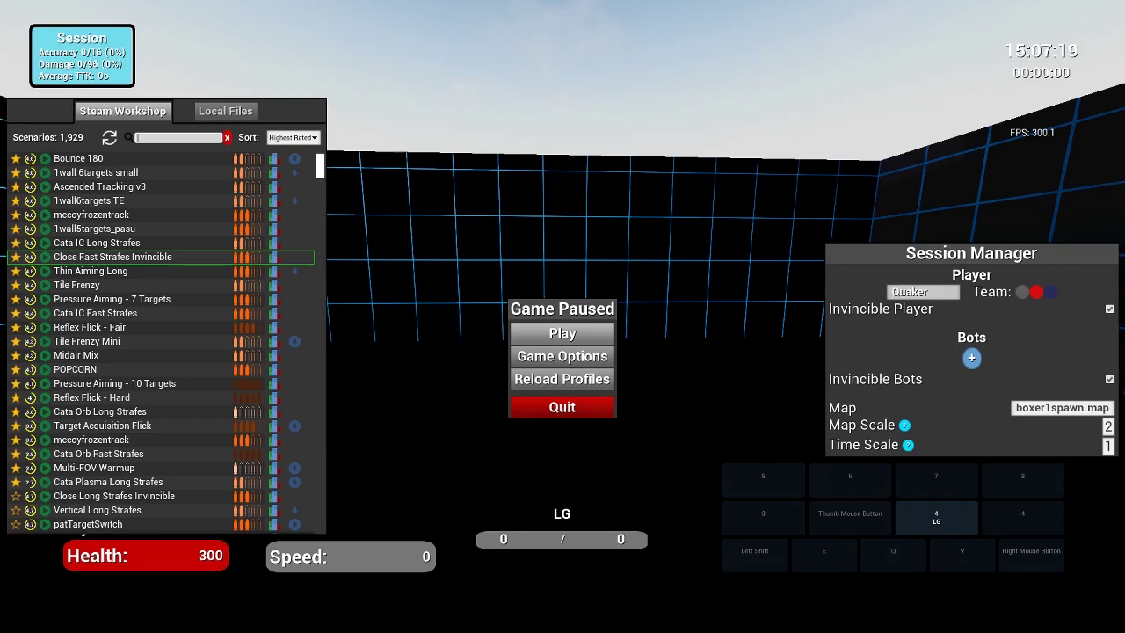
Step: Open the local scenario Close Fast Strafes Invincible for editing, unpacking all of its profiles
mouse_move(154, 259)
click(249, 113)
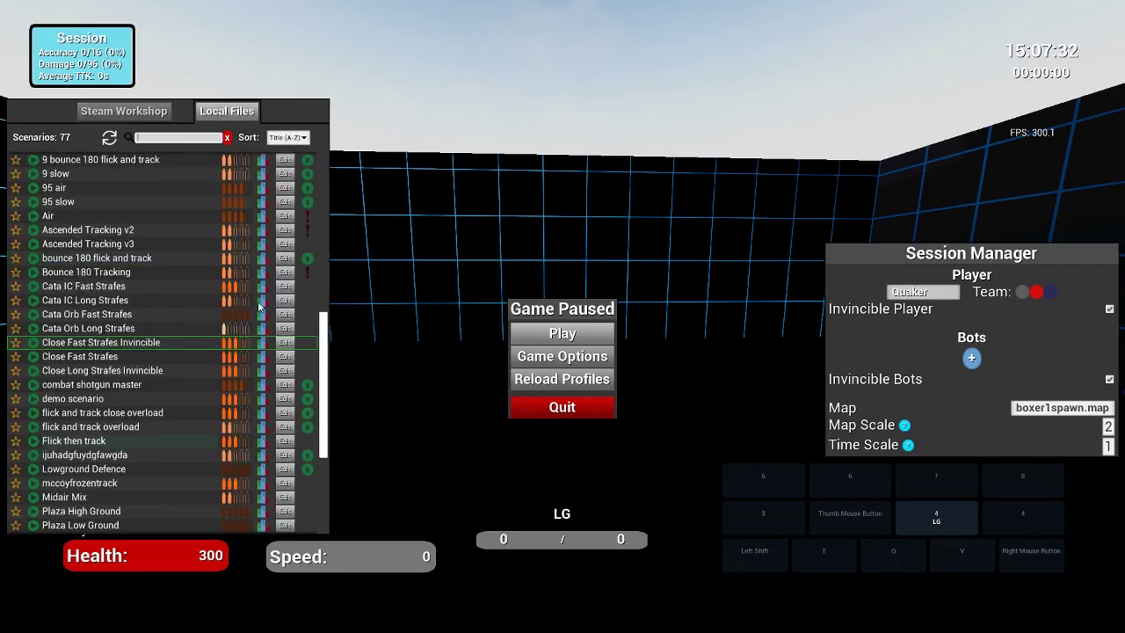
click(286, 347)
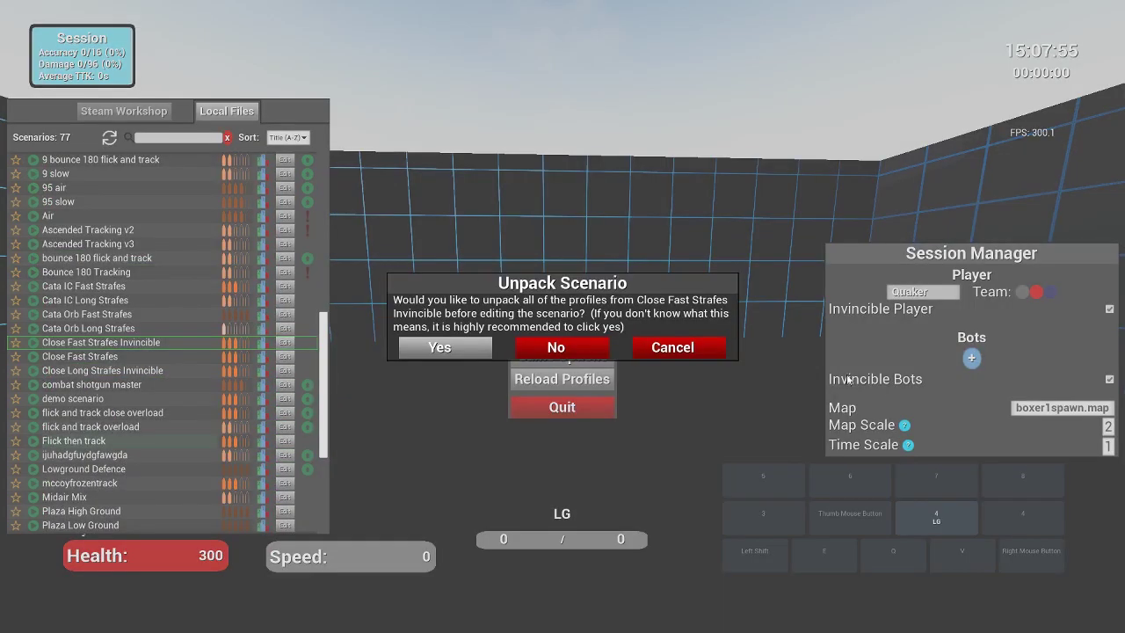
click(440, 347)
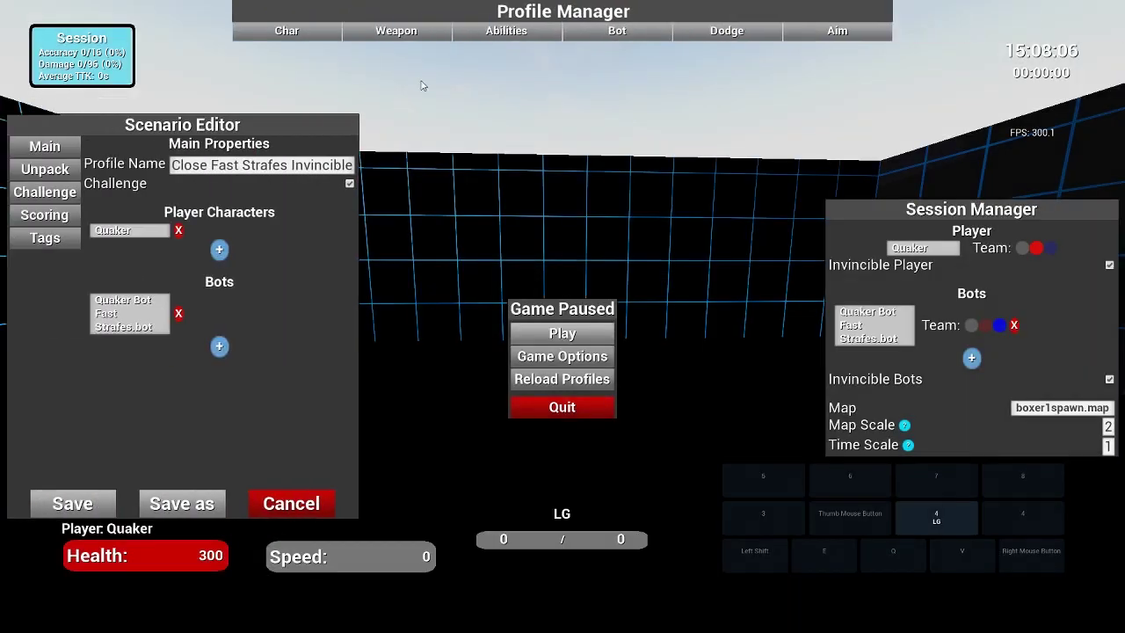
Step: Set the main bounding box radius to 40 in the Quaker character profile
click(272, 42)
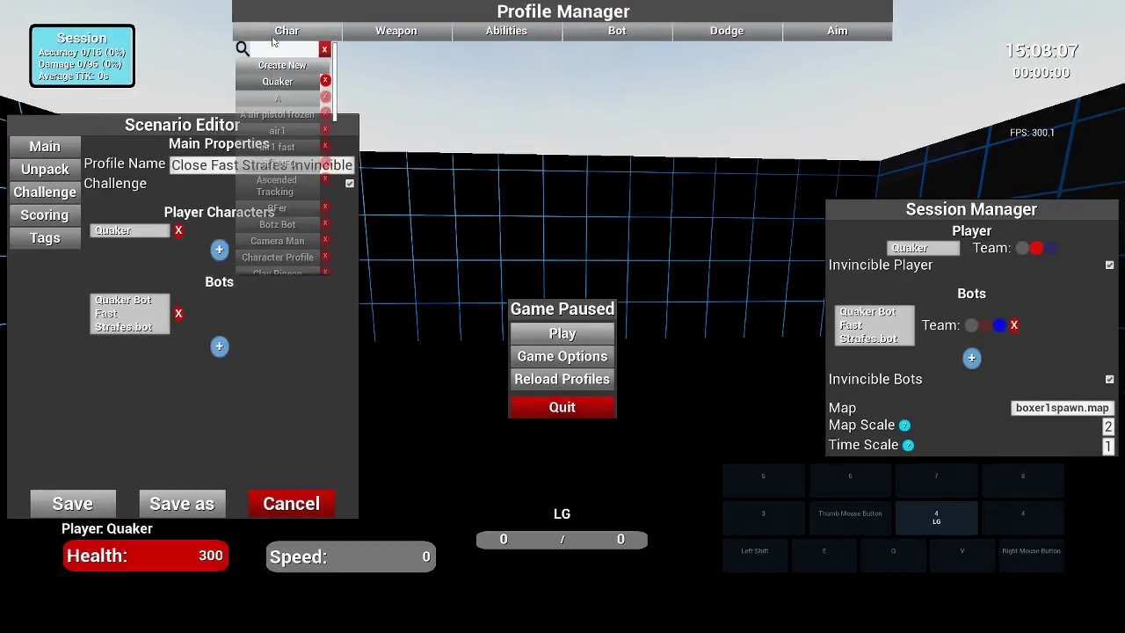
click(276, 81)
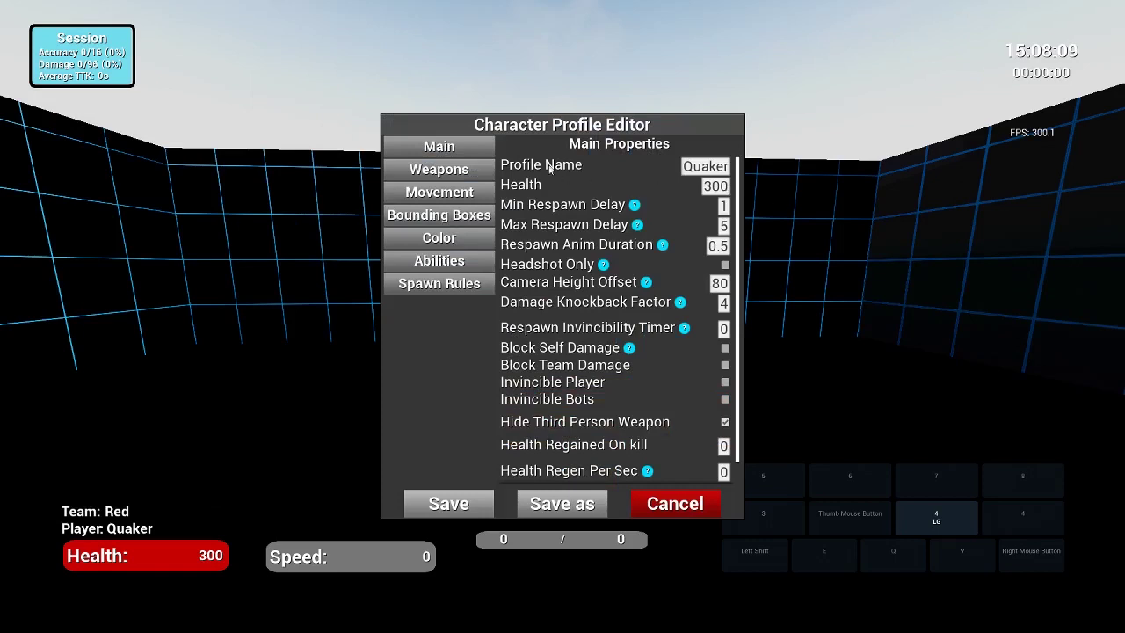
click(439, 215)
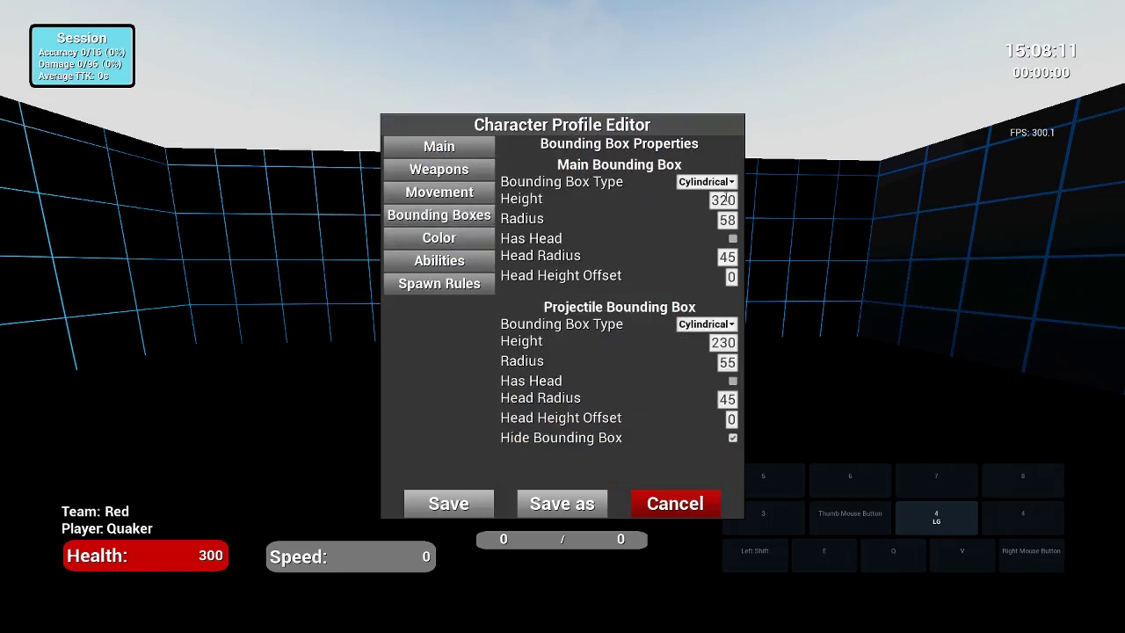
double_click(726, 199)
drag(735, 219, 717, 225)
key(BackSpace)
text(40)
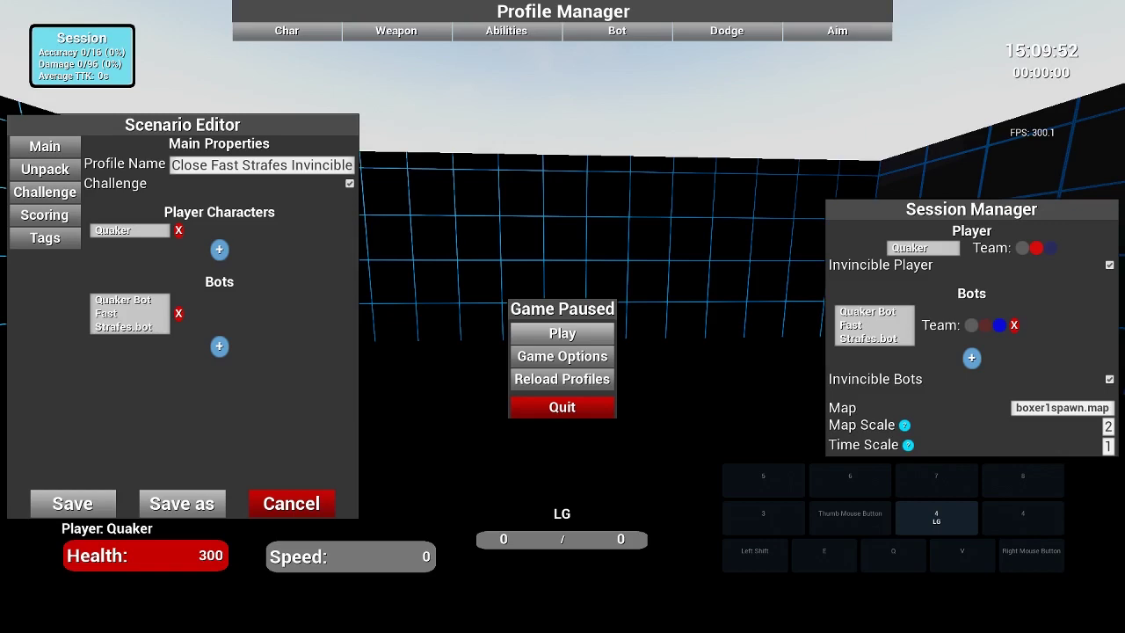
Step: Set the time scale to 0.9 in the scenario's challenge properties
click(45, 192)
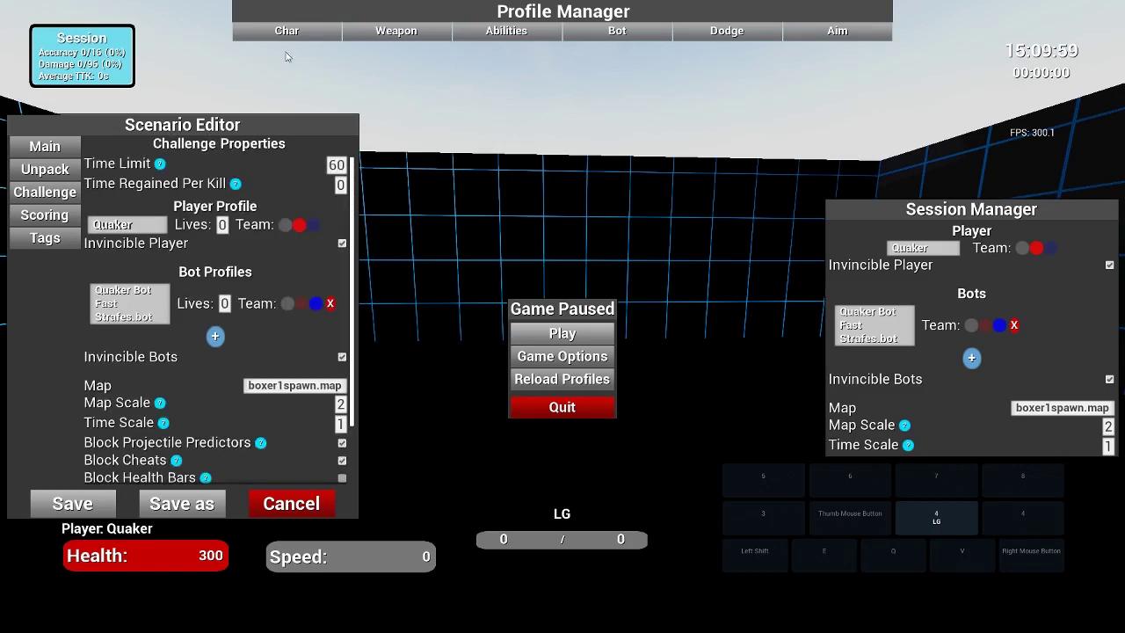
click(286, 31)
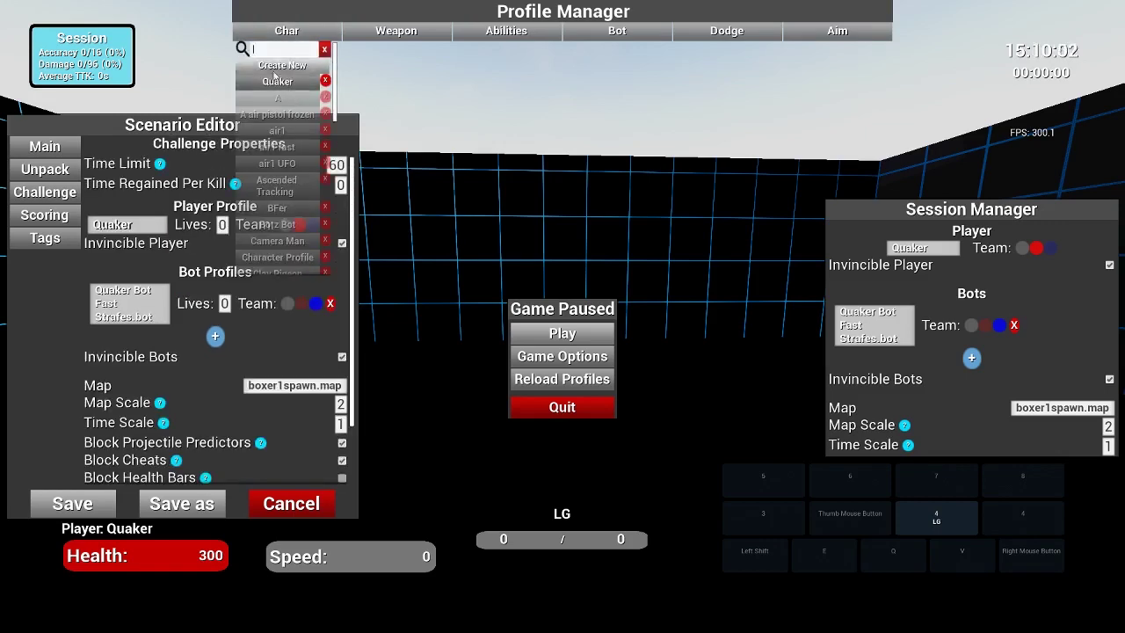
click(396, 30)
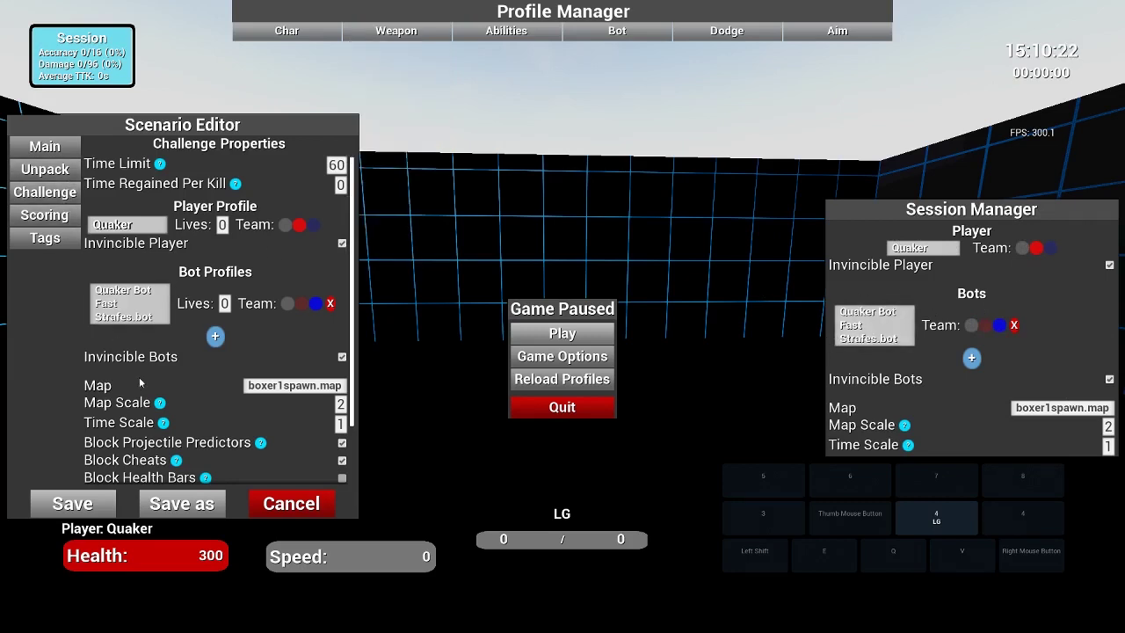
scroll(281, 400, down, 1)
scroll(343, 405, down, 1)
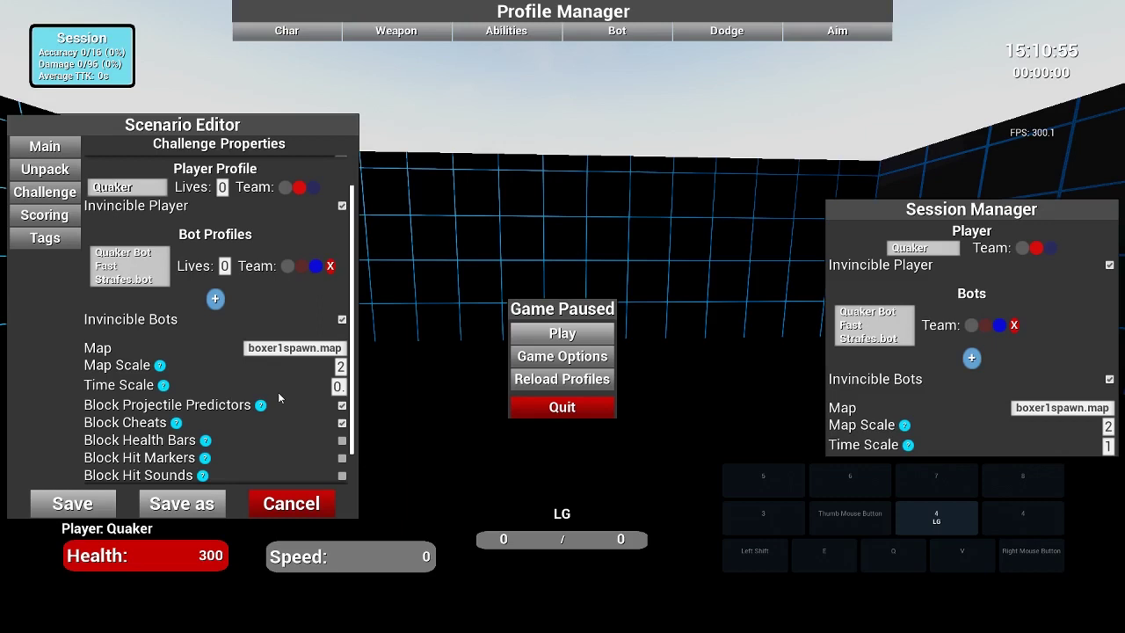
key(BackSpace)
key(BackSpace)
text(0.9)
Step: Save the edited scenario as a new profile named aiwudgawgdhkawgdiyawidyawy and start playing it from the local scenarios
click(184, 503)
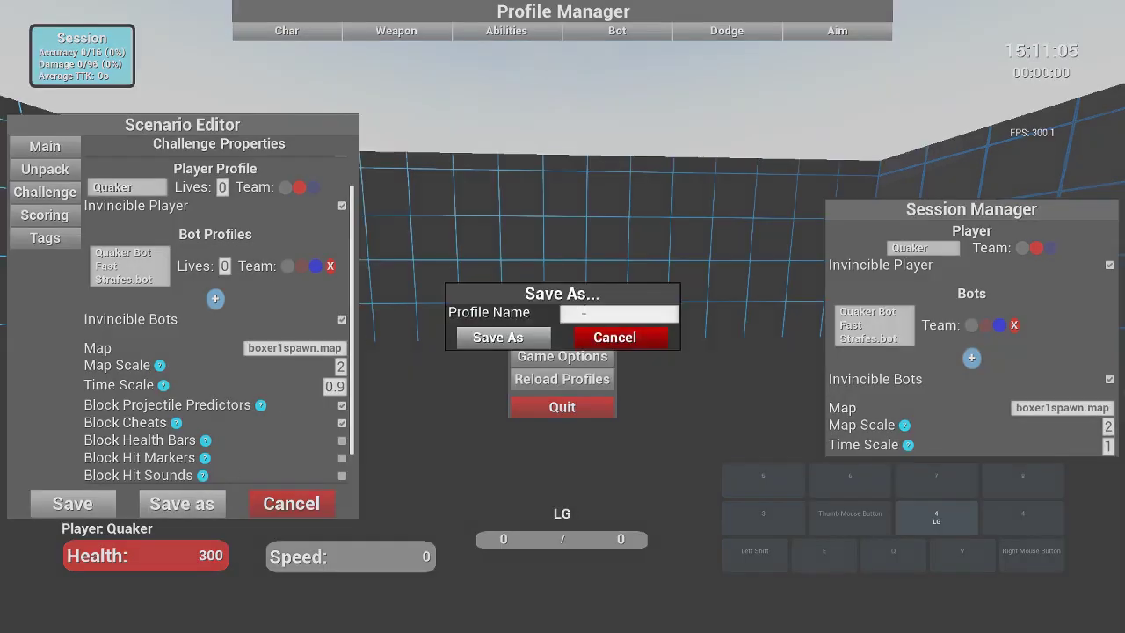
text(aiwudgawgdhkawgdiyawidyawy)
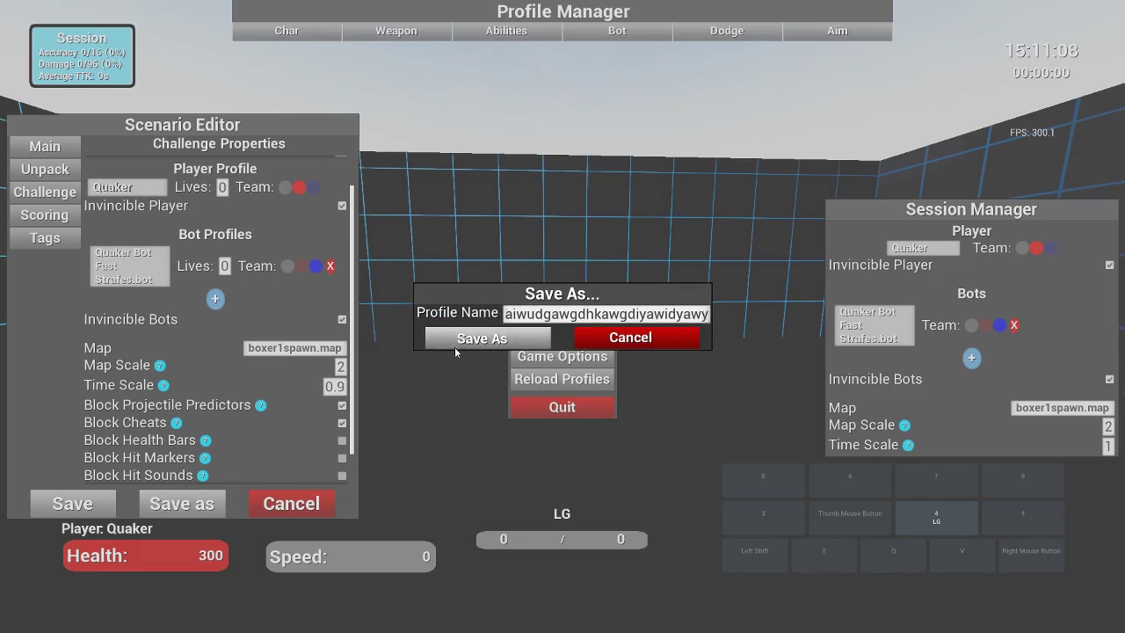
key(Return)
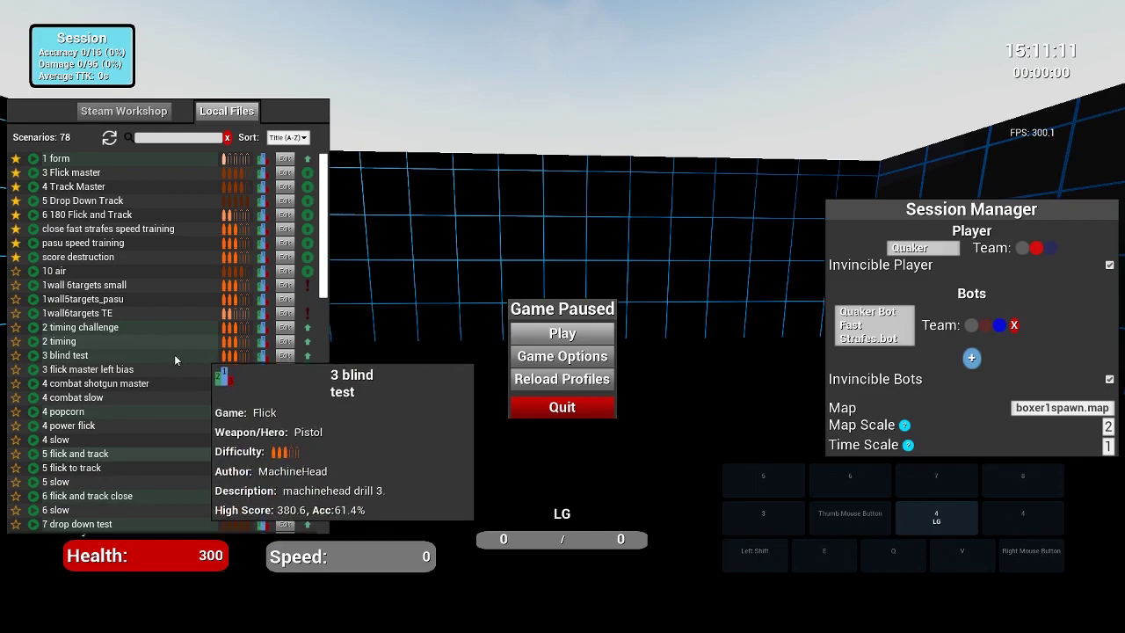
scroll(194, 356, down, 8)
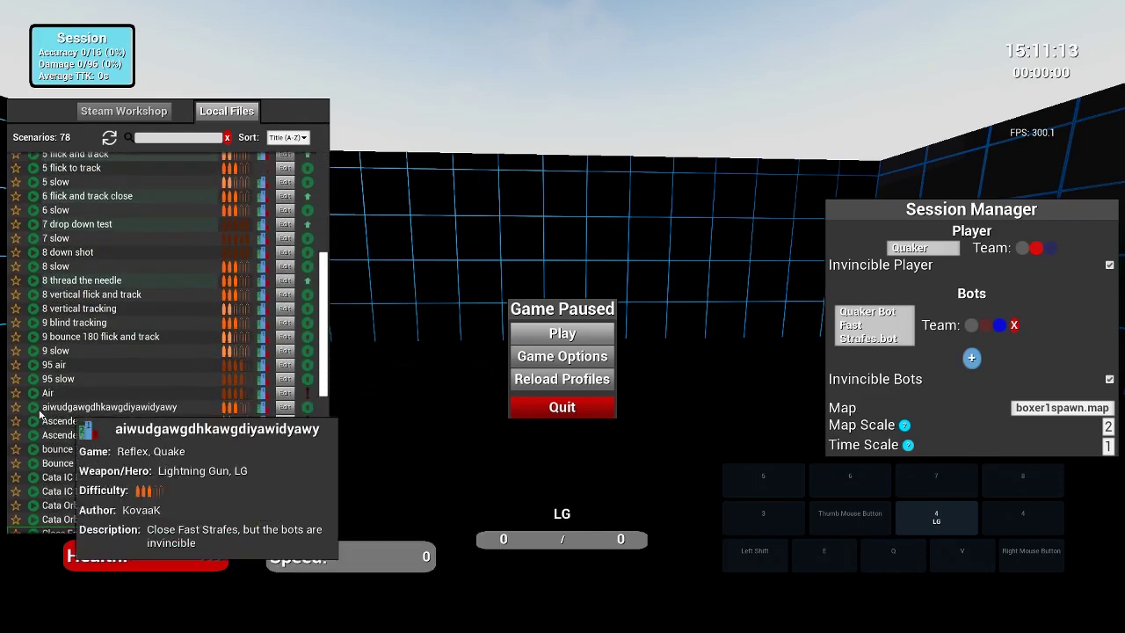
click(46, 406)
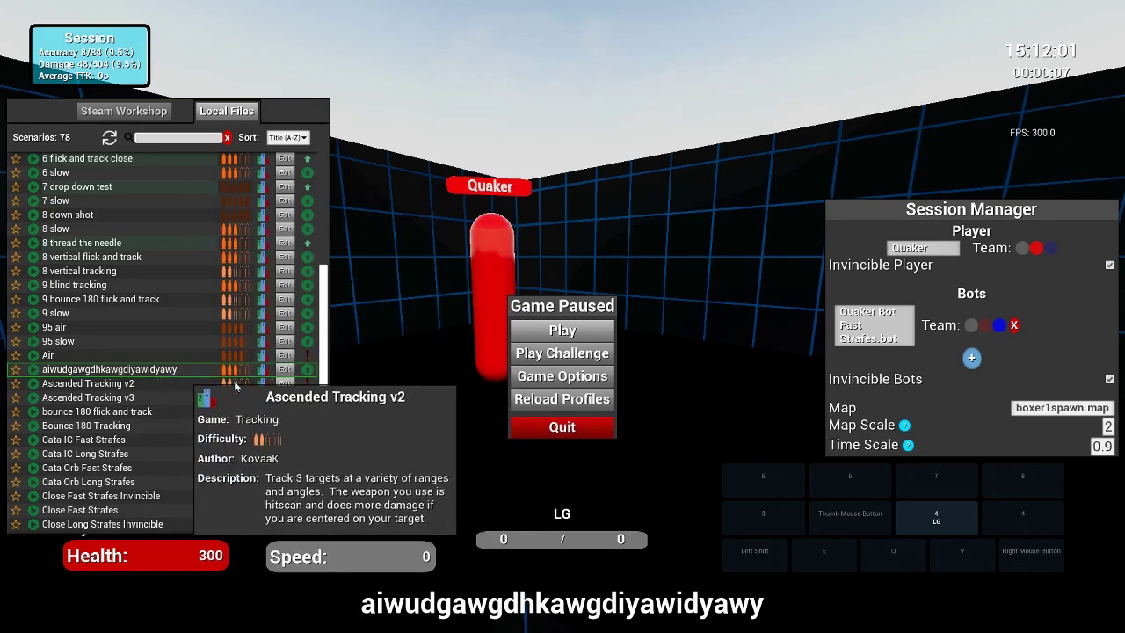
Step: Open the local scenario aiwudgawgdhkawgdiyawidyawy for editing, unpacking all of its profiles
scroll(290, 376, down, 1)
click(287, 381)
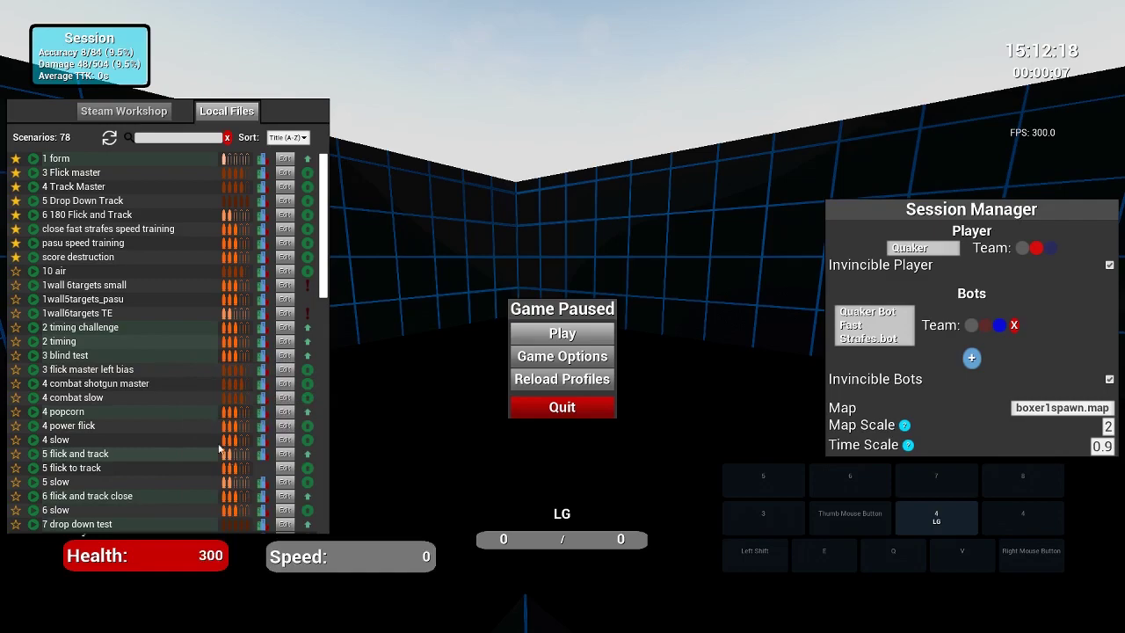
scroll(162, 327, down, 6)
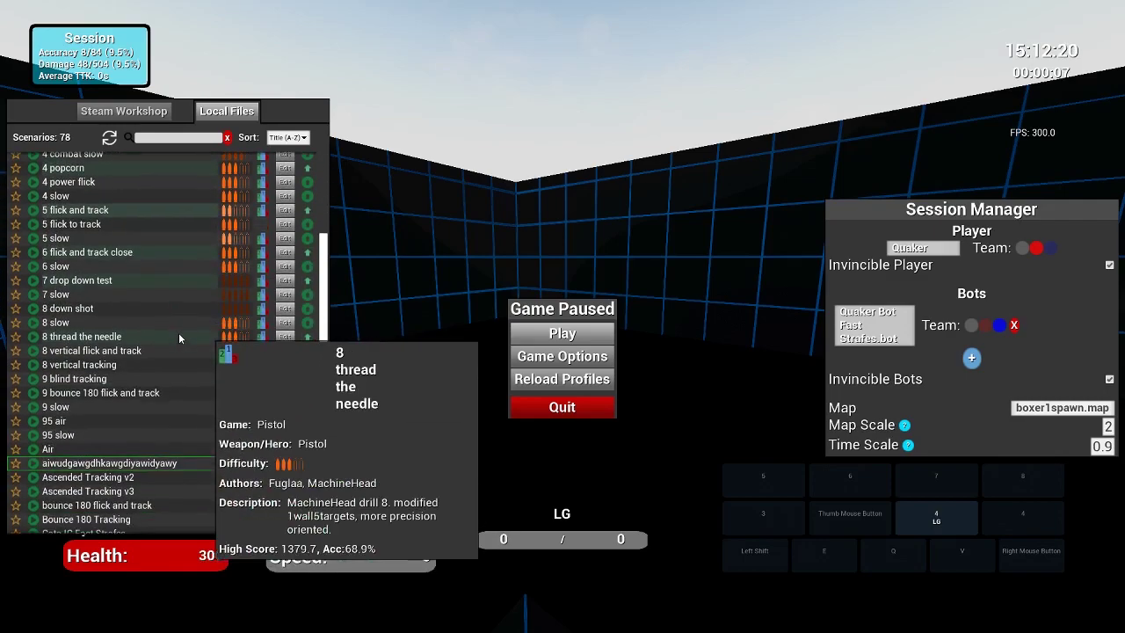
scroll(178, 334, down, 1)
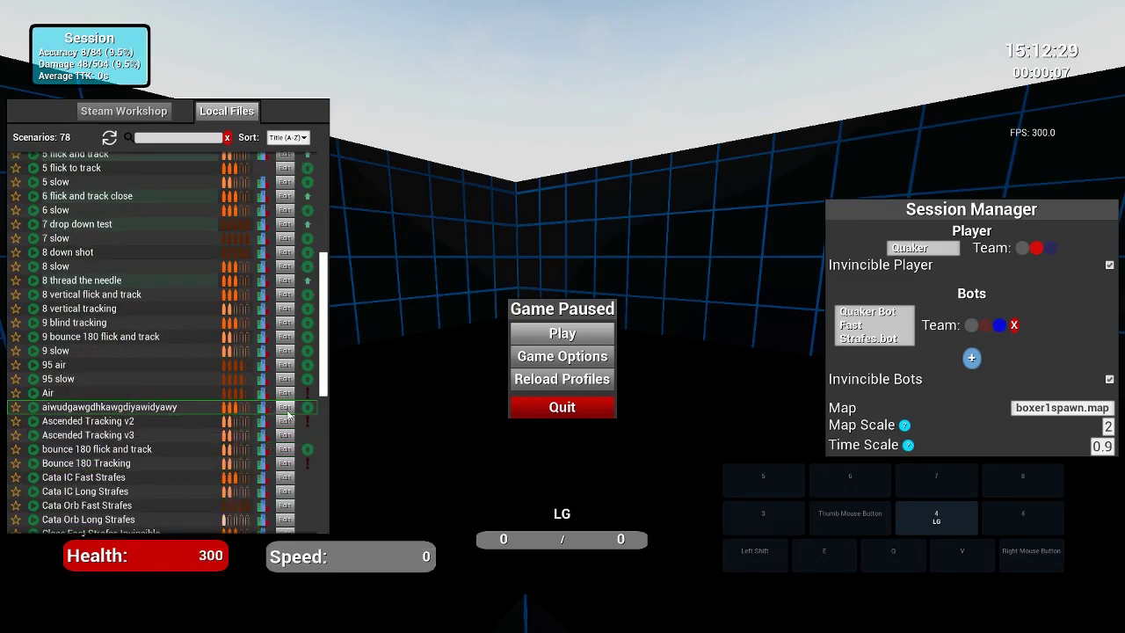
click(287, 410)
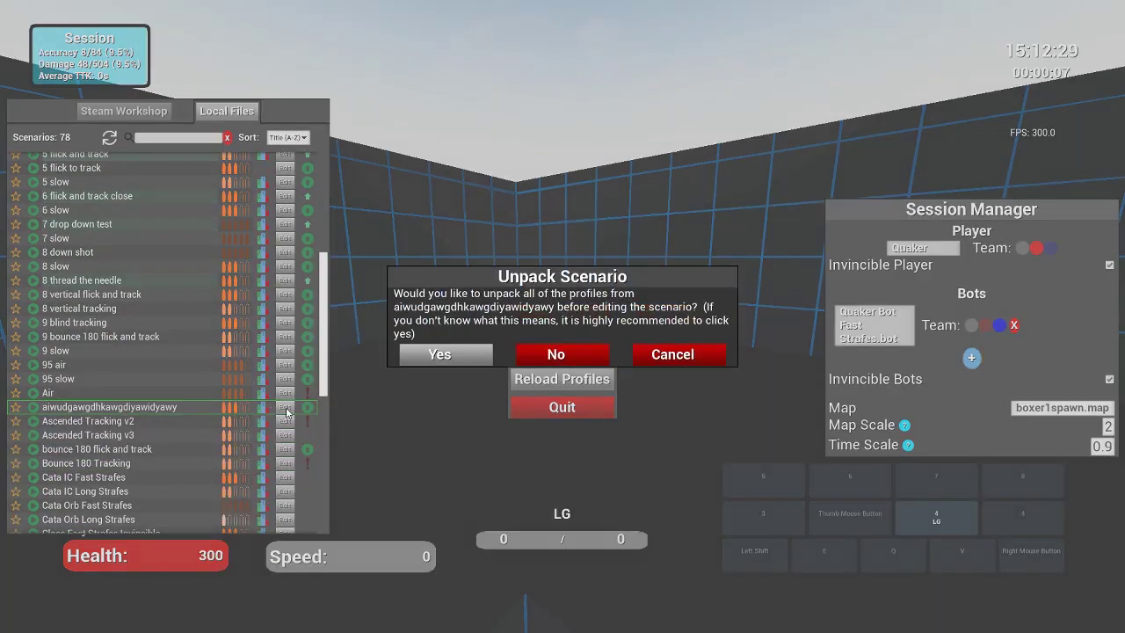
click(420, 356)
Step: Set the time scale in the scenario's challenge properties to 0.81
scroll(313, 376, down, 3)
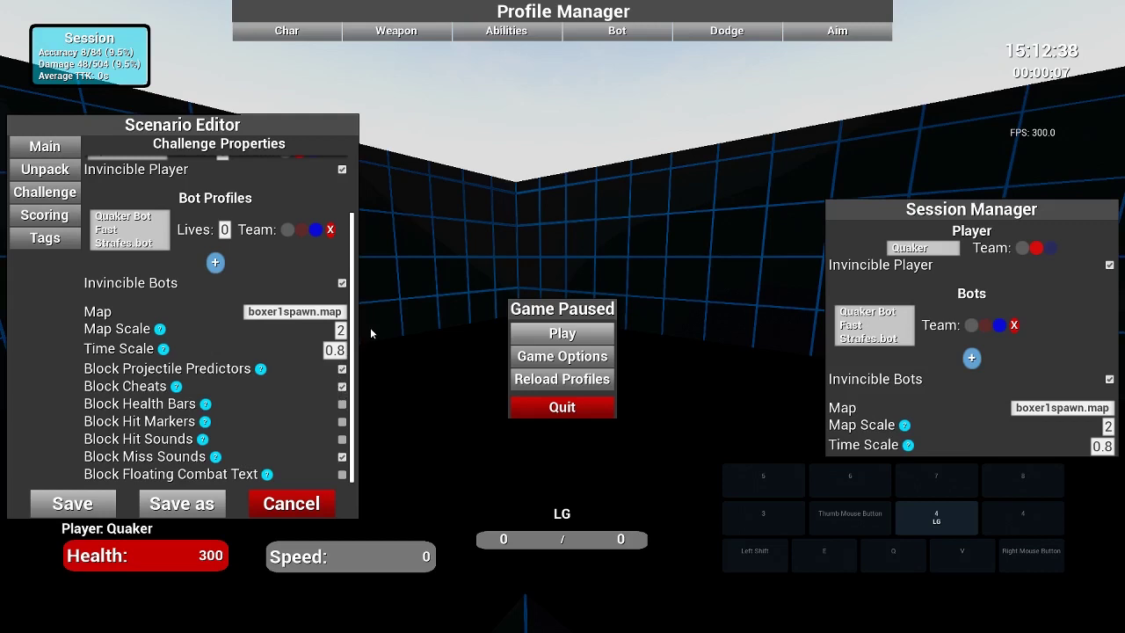
text(1)
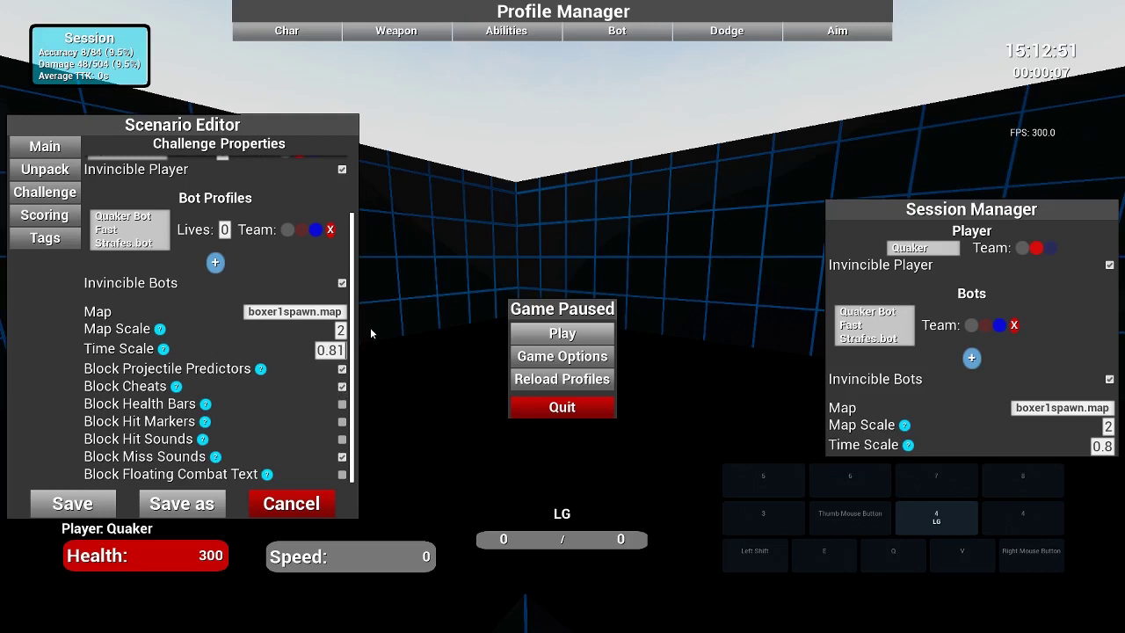